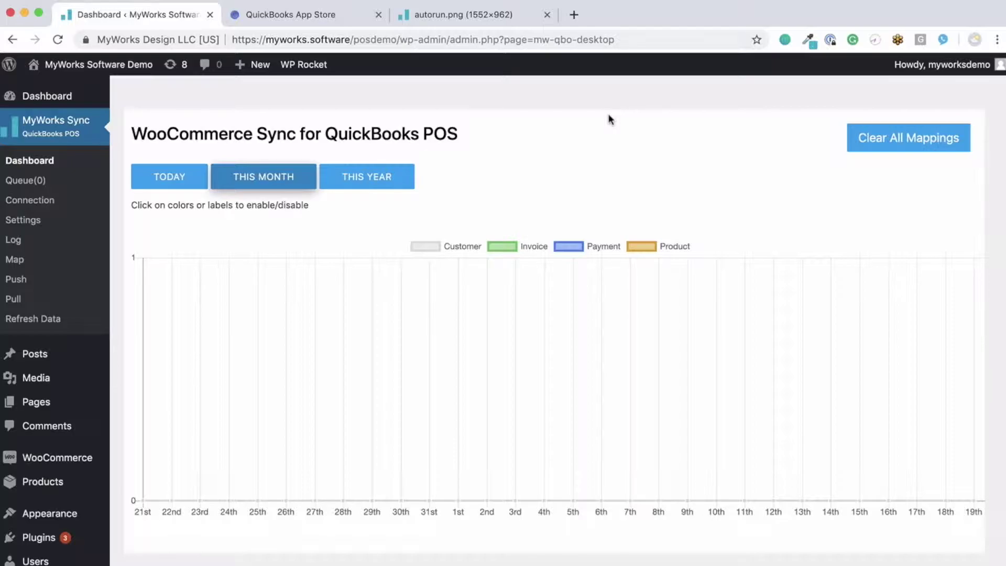
# Show the Web Connector screenshot of MyWorks QuickBooks Desktop Sync-9 auto-running every 20 minutes.
pyautogui.click(304, 14)
pyautogui.click(410, 17)
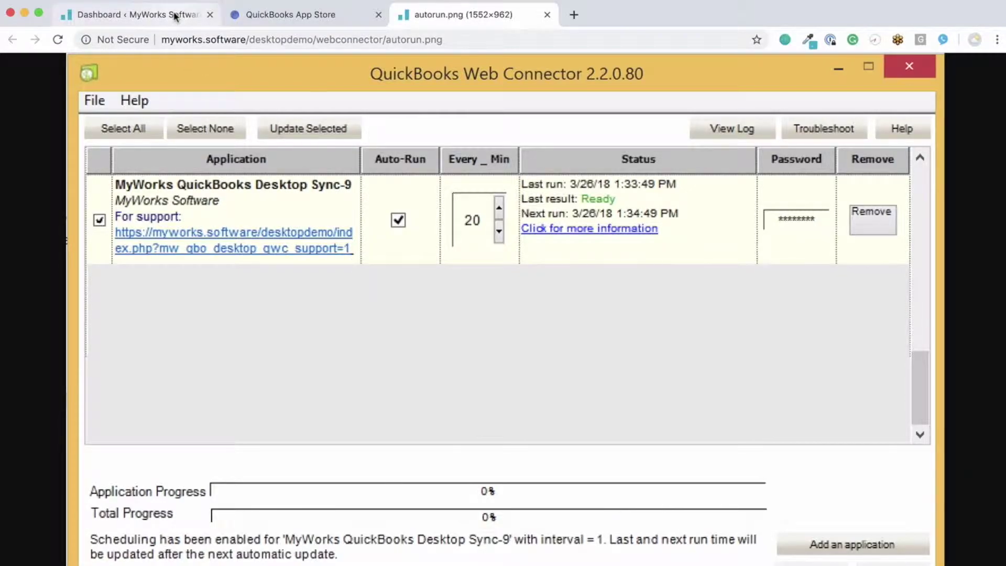
# View the MyWorks WooCommerce sync app listing on the QuickBooks App Store.
pyautogui.click(262, 14)
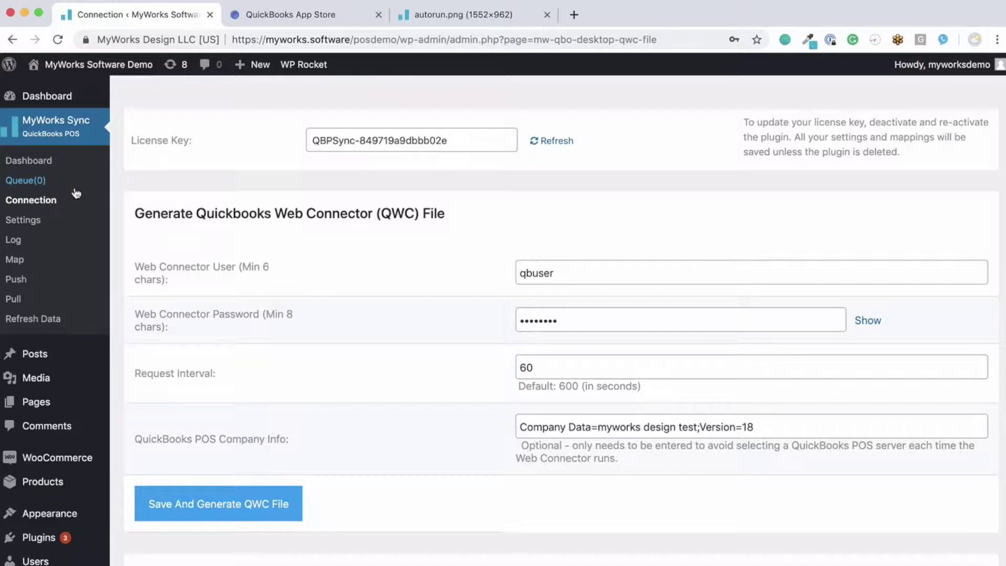
# Return to the autorun.png screenshot showing the 20-minute auto-run schedule with last result Ready.
pyautogui.click(447, 15)
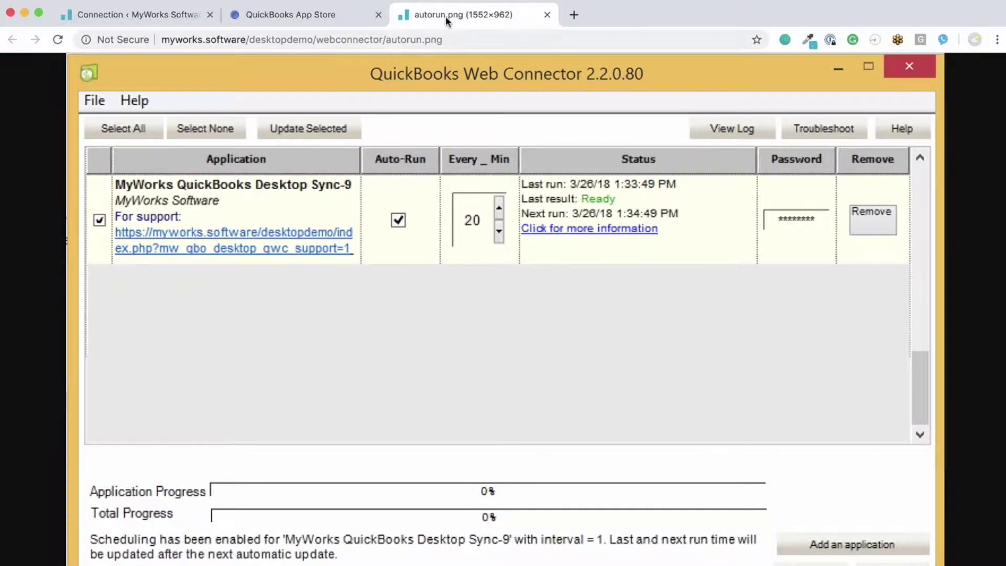
# Go from the Connection settings to the MyWorks Sync Map dashboard.
pyautogui.click(129, 15)
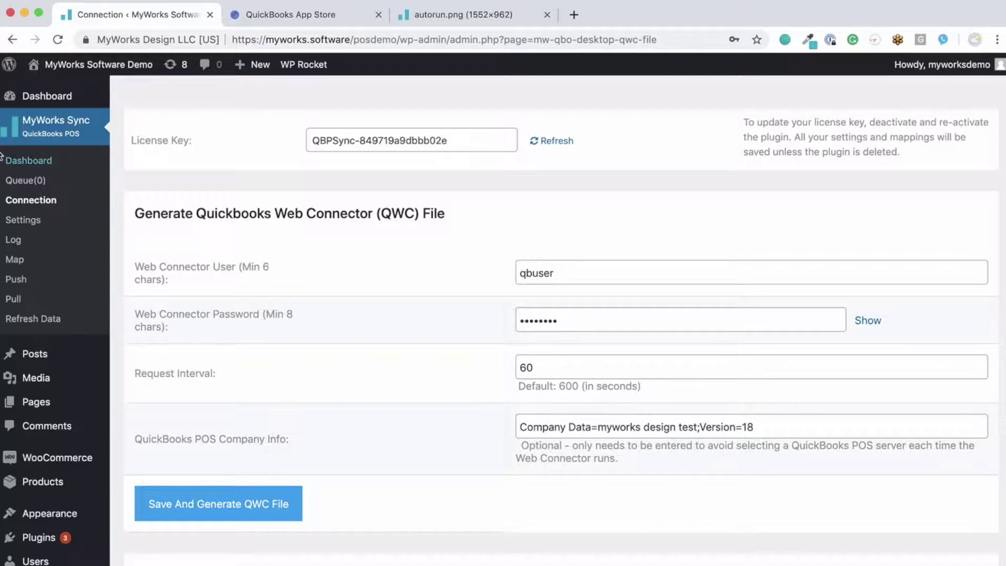
pyautogui.moveTo(2, 216)
pyautogui.click(16, 260)
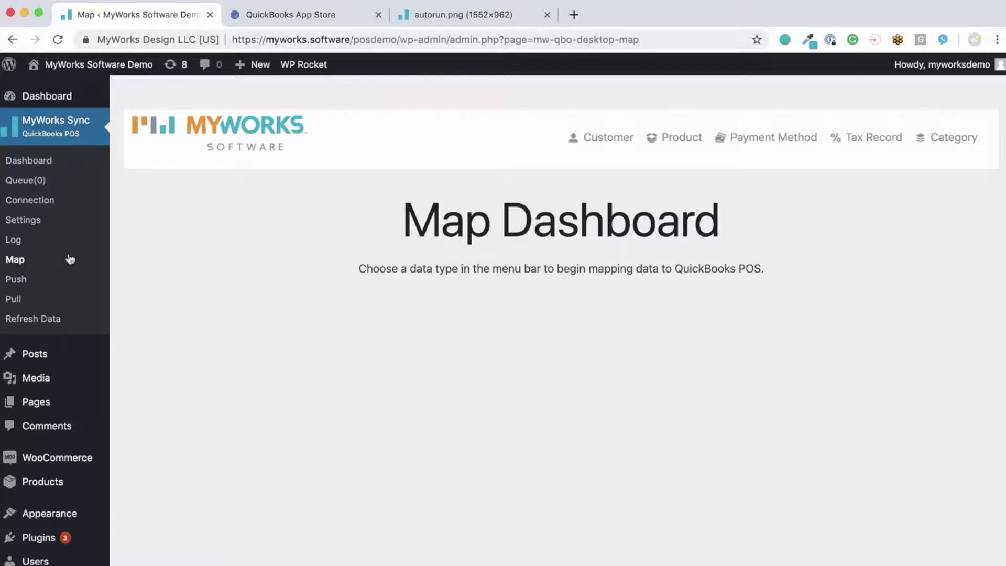
# Open Customer Mappings and inspect automap fields and 1234Test's QuickBooks customer list without changes.
pyautogui.click(593, 141)
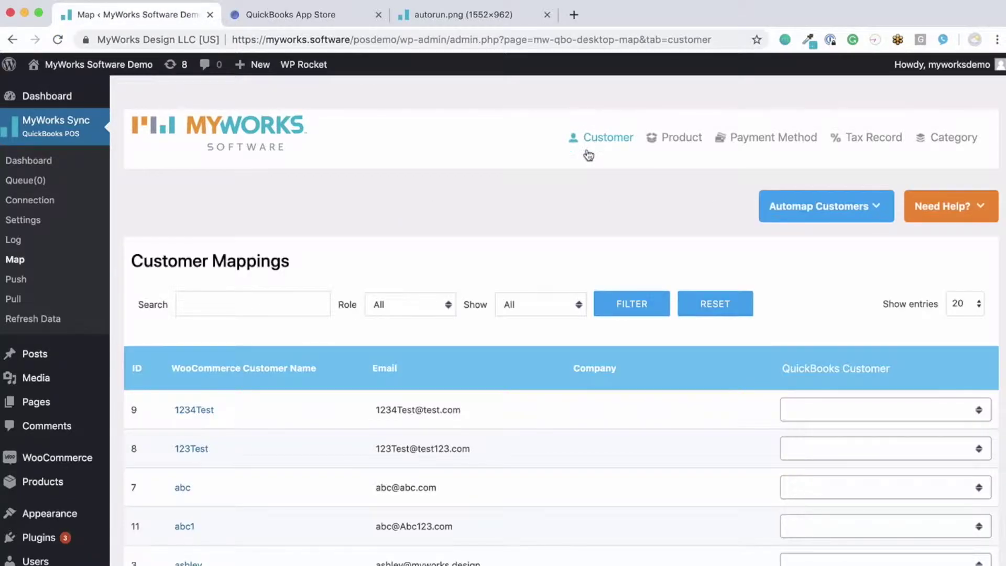
pyautogui.scroll(-3, 435, 306)
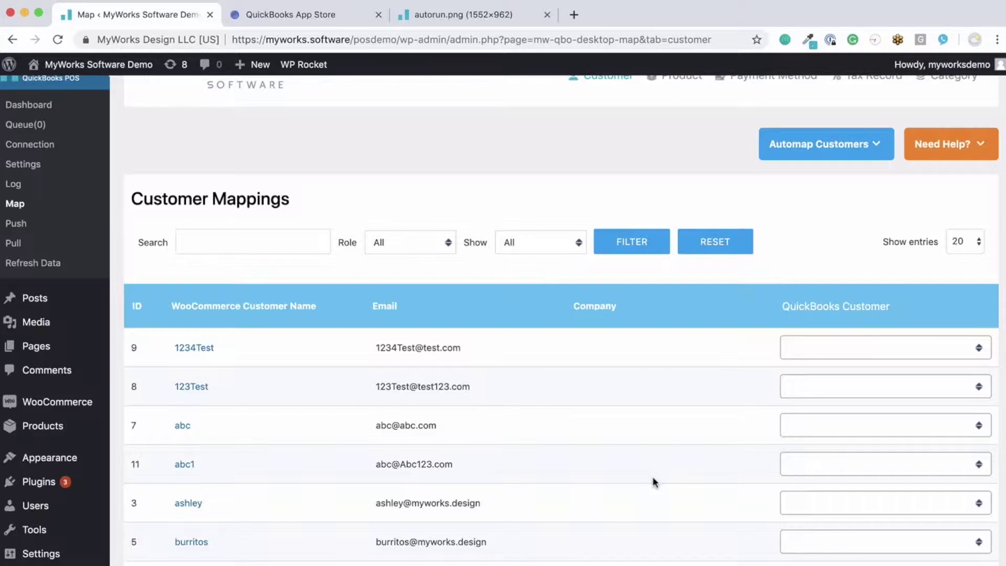
pyautogui.click(828, 144)
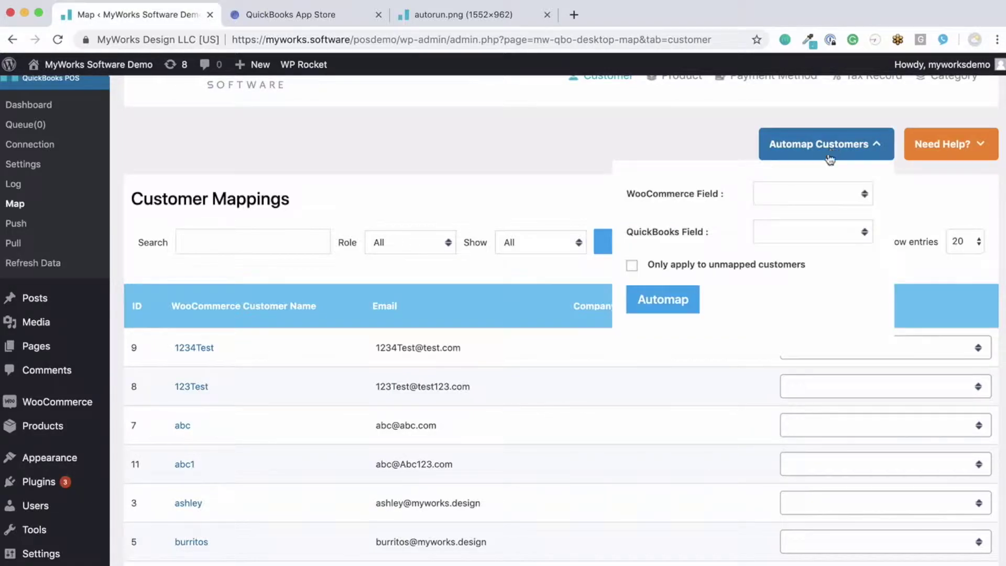
pyautogui.click(812, 192)
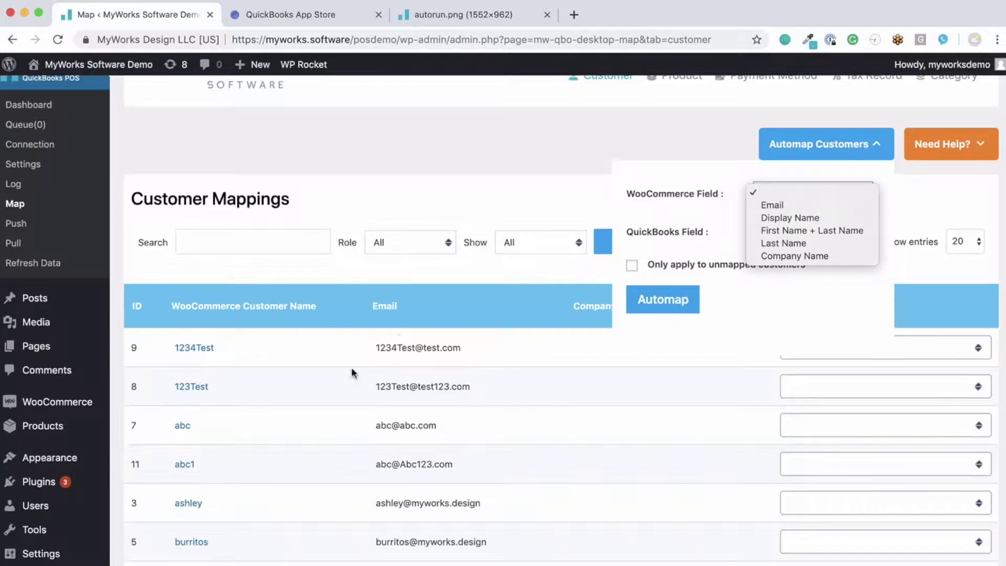
pyautogui.click(267, 369)
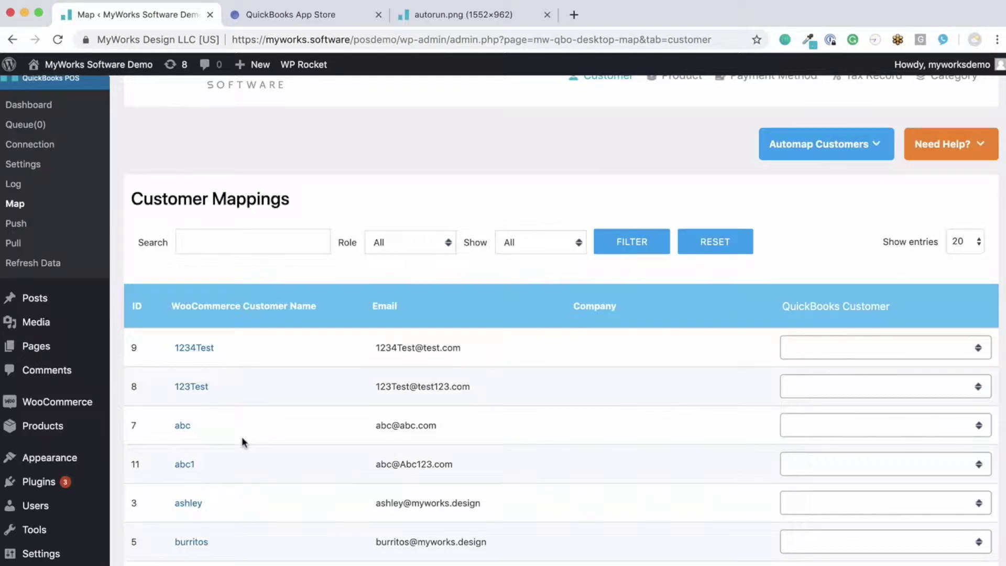
pyautogui.click(852, 350)
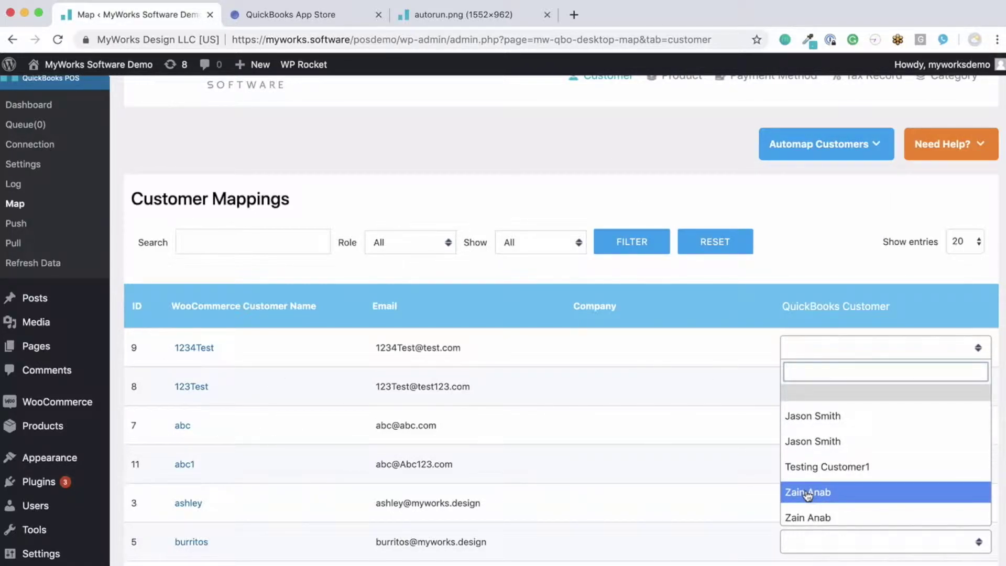
pyautogui.click(690, 437)
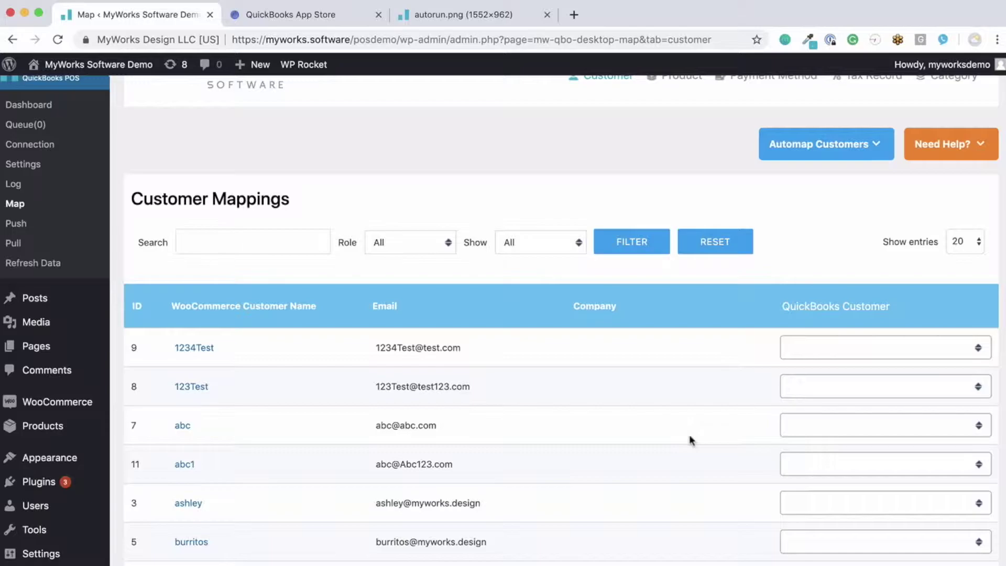
pyautogui.scroll(2, 671, 406)
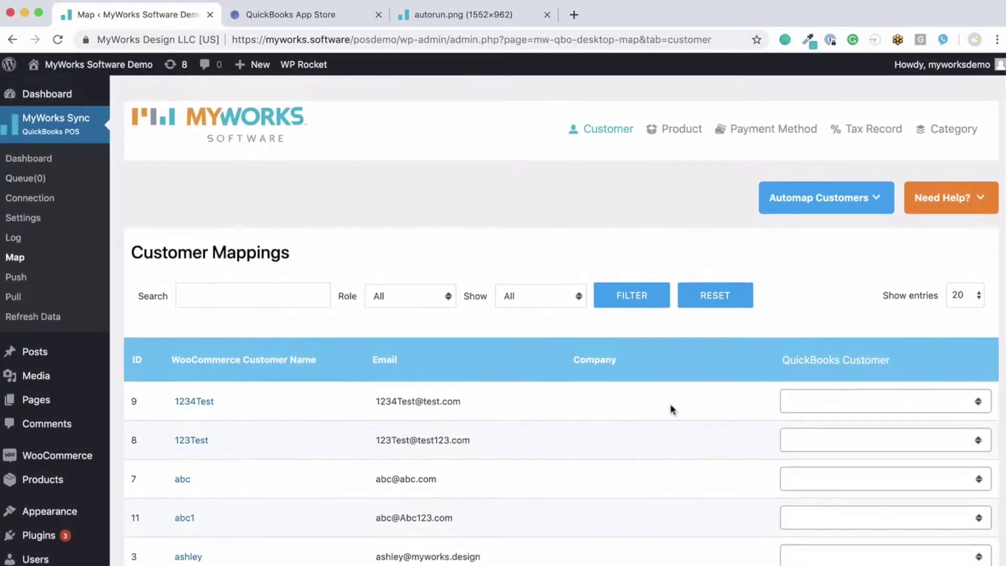
# Open Product Mappings for Blue T-Shirt, Coffee Mug and MyWorks T-Shirt, checking automap fields unapplied.
pyautogui.click(675, 136)
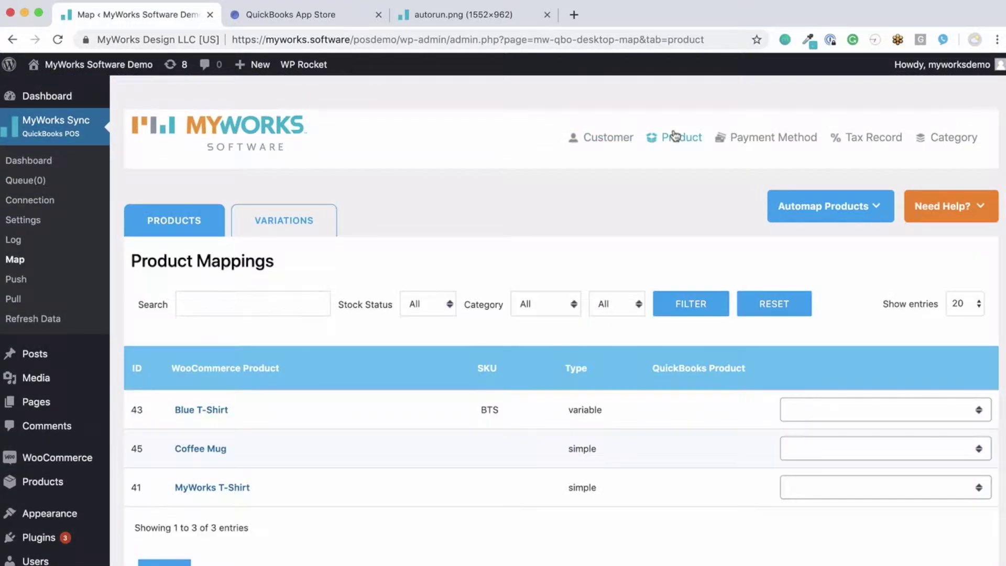
pyautogui.scroll(-3, 478, 312)
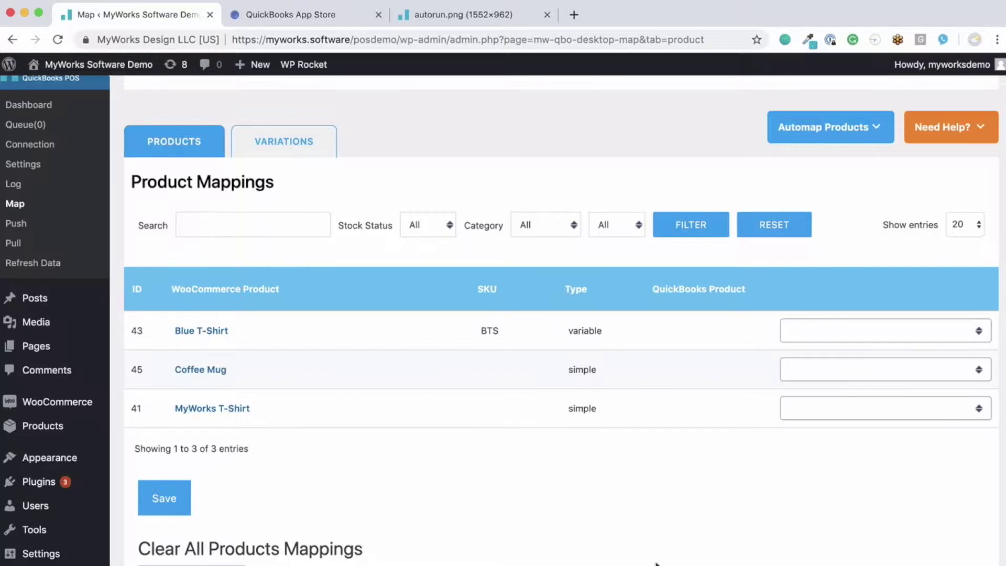
pyautogui.click(861, 140)
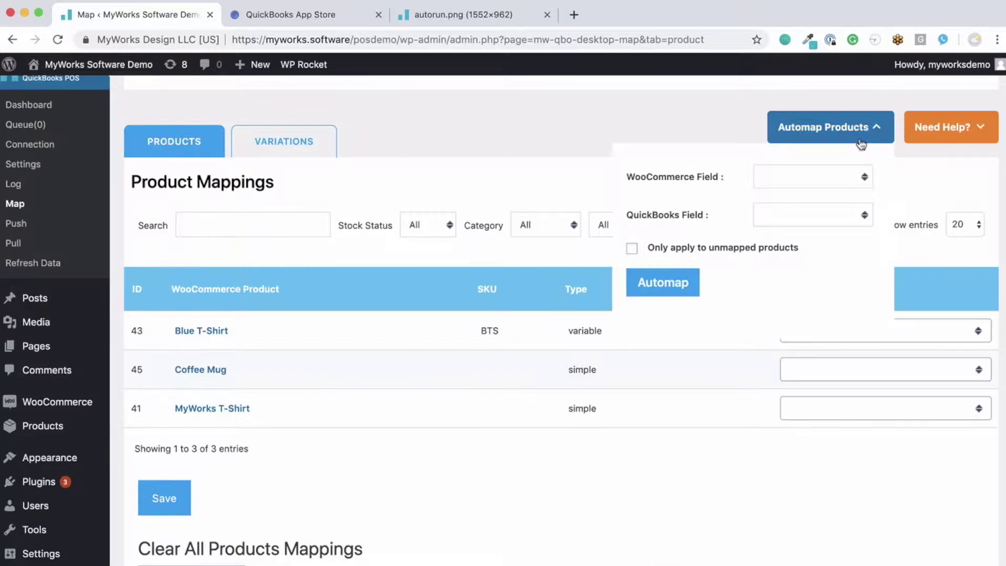
pyautogui.click(834, 176)
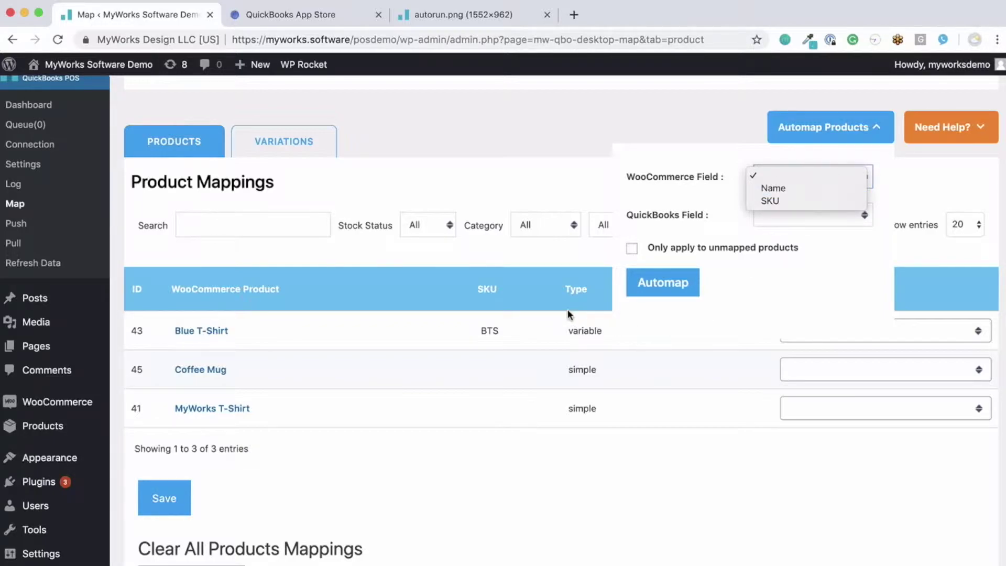
pyautogui.click(511, 480)
pyautogui.click(511, 479)
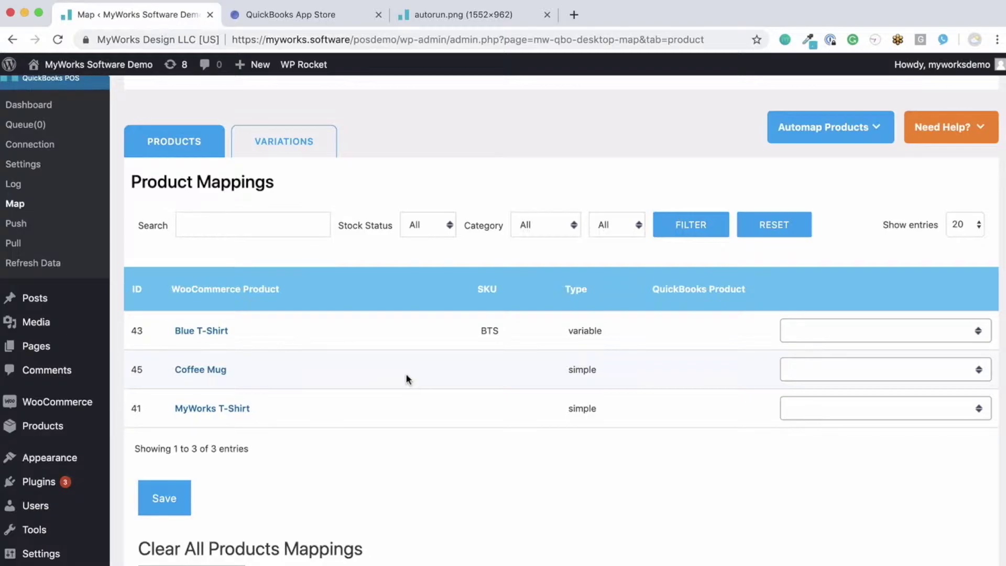
pyautogui.scroll(3, 409, 377)
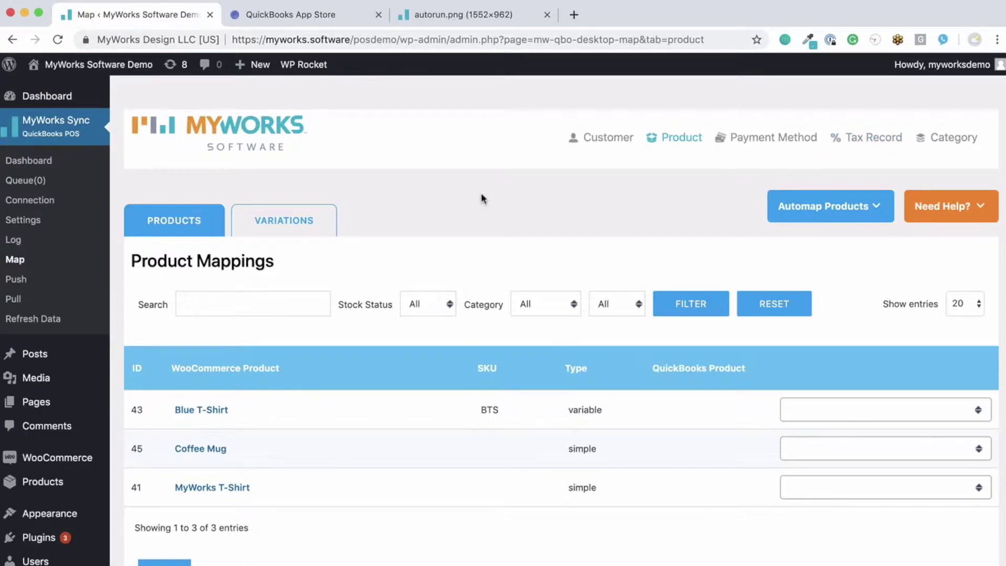
# Turn on Product, Pricing and Inventory under QuickBooks POS -> WooCommerce in Automatic Sync settings.
pyautogui.click(30, 222)
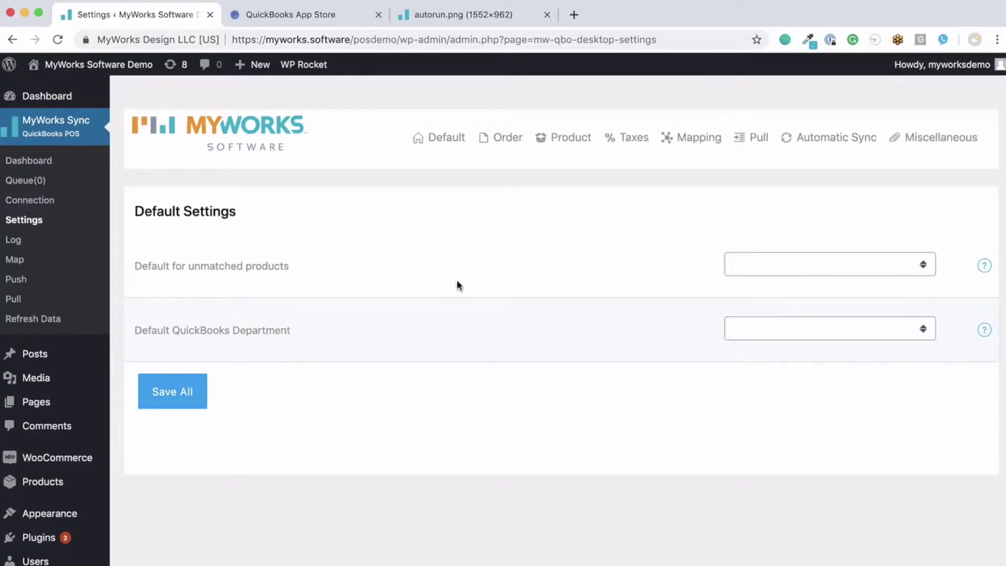
pyautogui.click(850, 141)
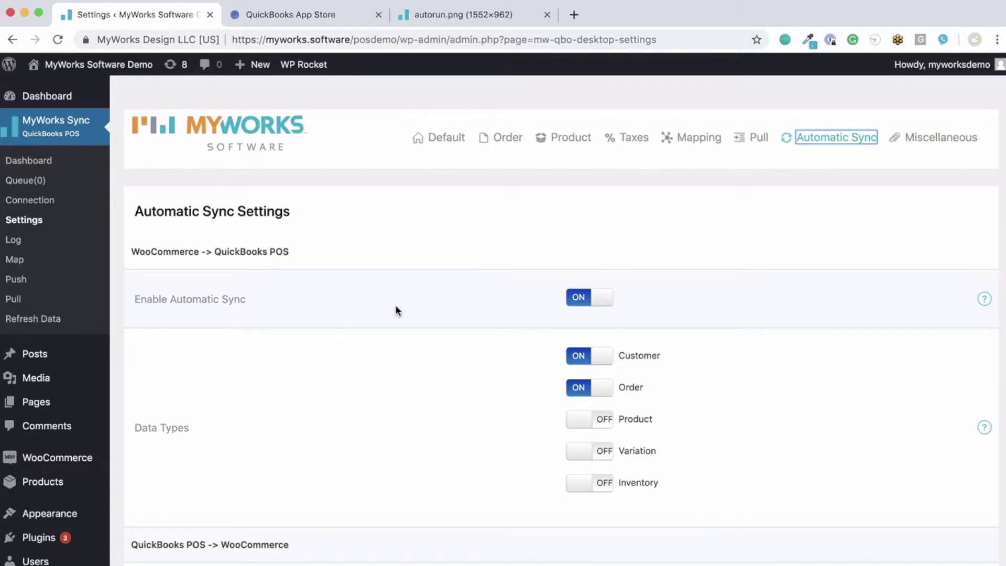
pyautogui.scroll(-3, 396, 304)
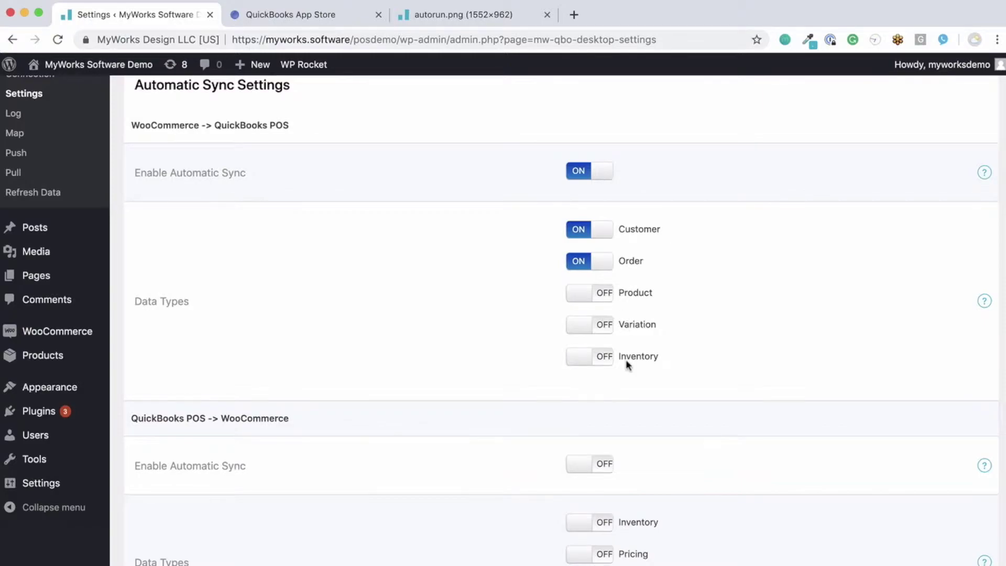
pyautogui.scroll(-3, 627, 365)
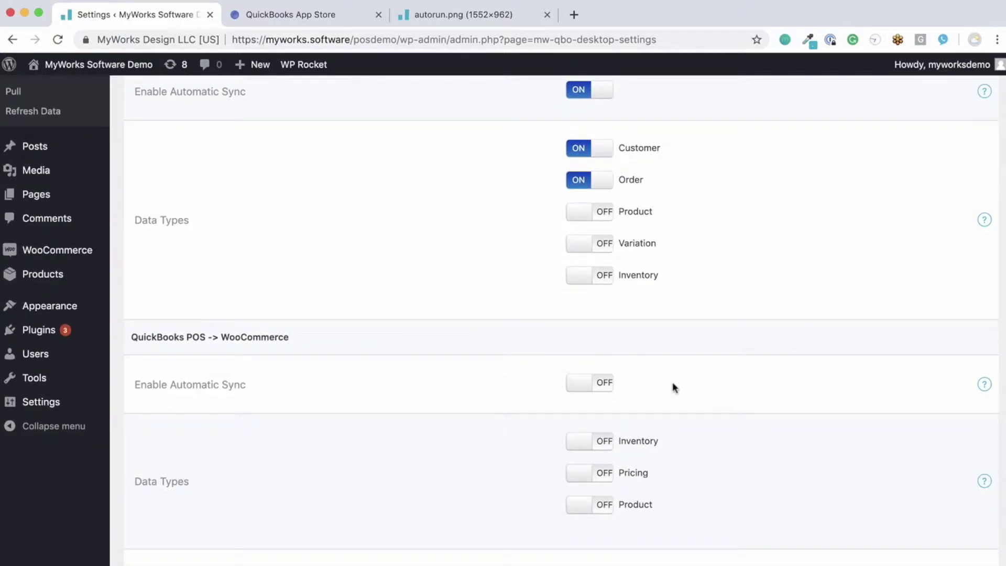
pyautogui.click(606, 506)
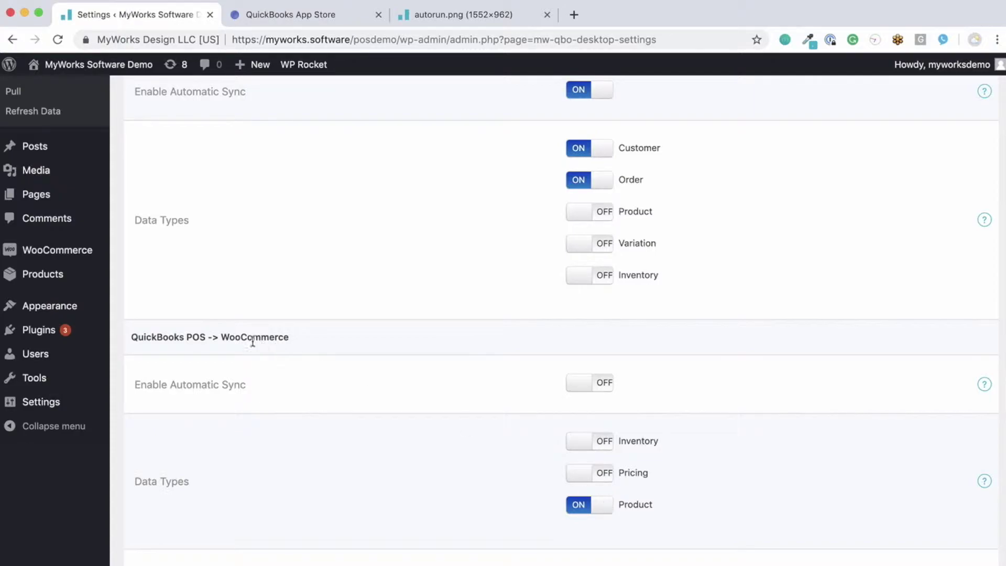
pyautogui.click(603, 477)
pyautogui.click(607, 444)
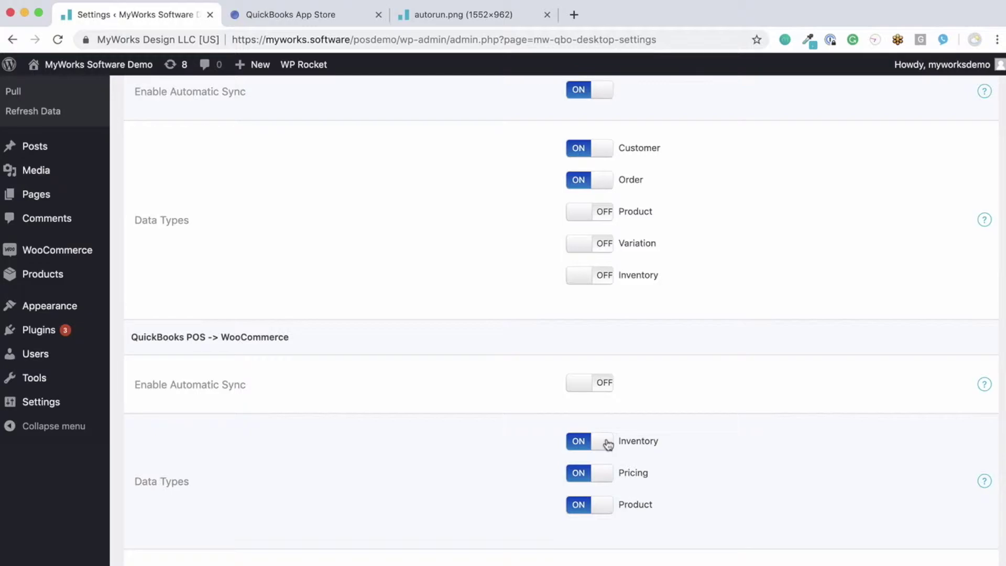
pyautogui.scroll(5, 606, 443)
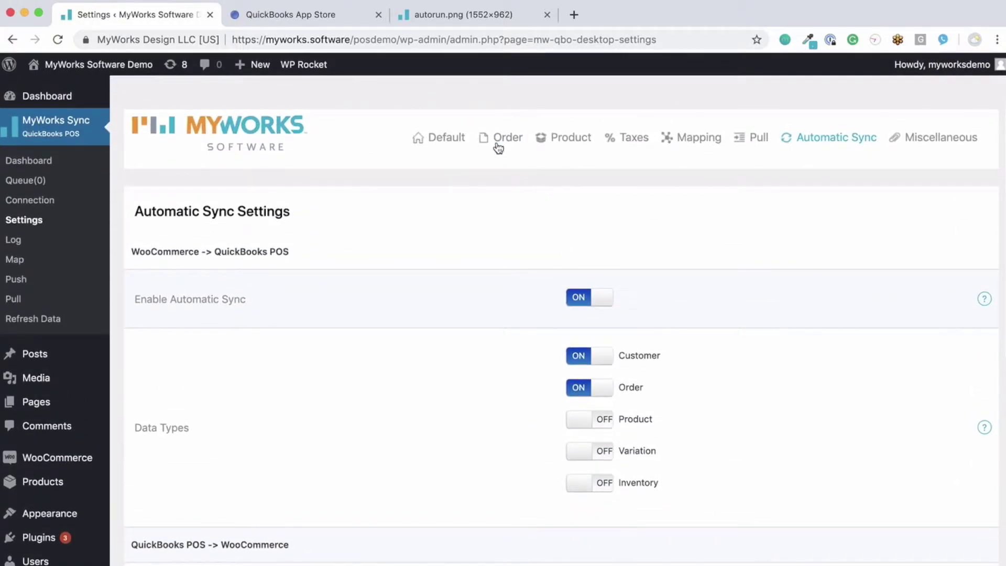
# Review the Order settings, then show Product settings with SKU mapped to QuickBooks ALU.
pyautogui.click(497, 140)
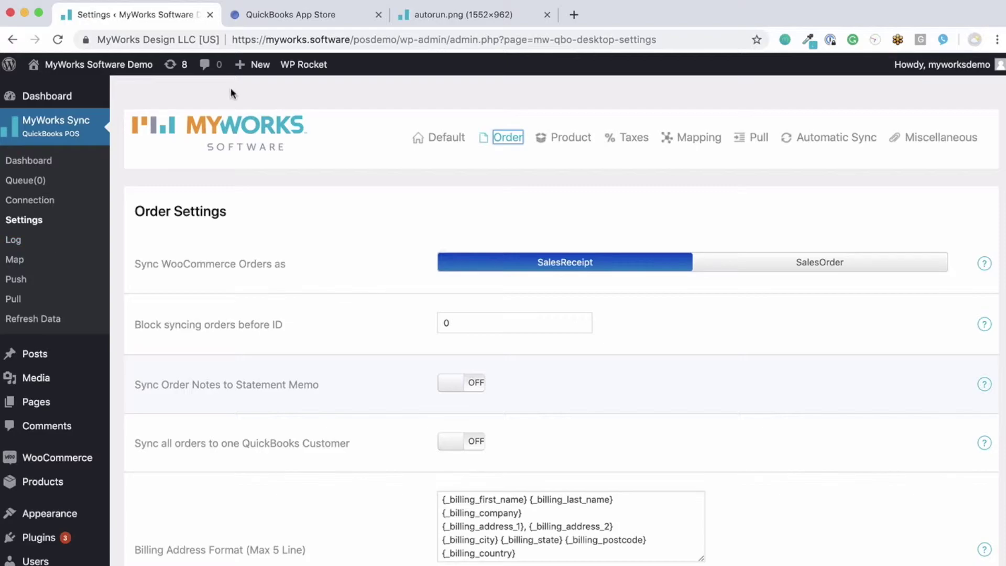
pyautogui.click(562, 140)
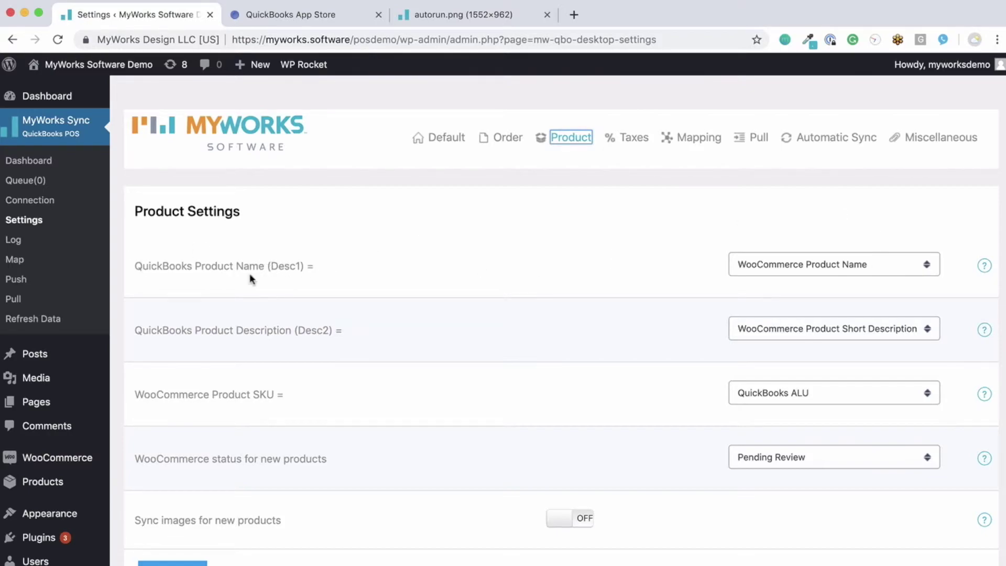
# Enable Sync images for new products, keeping name source, QuickBooks ALU SKU and Pending Review unchanged.
pyautogui.click(795, 271)
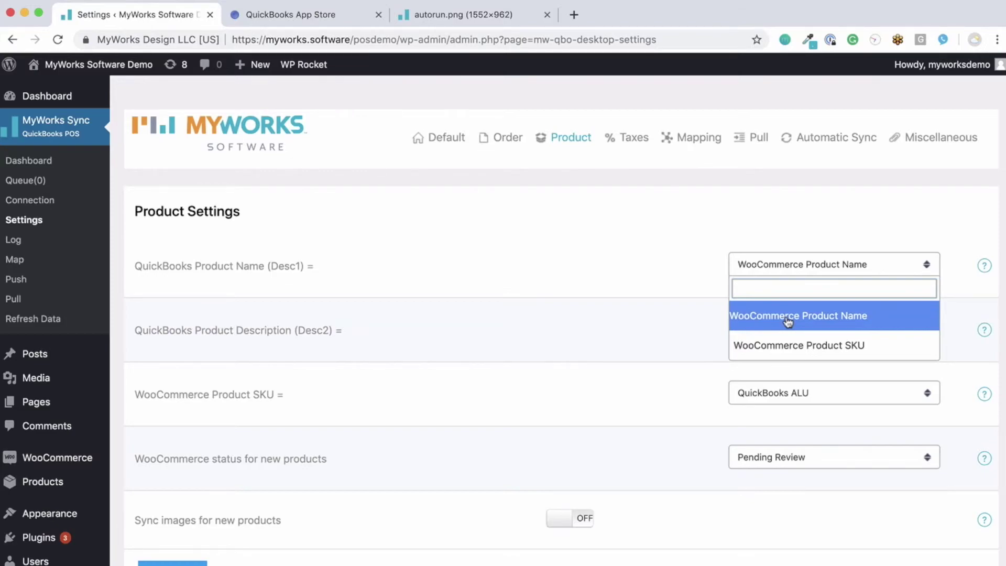
pyautogui.click(551, 289)
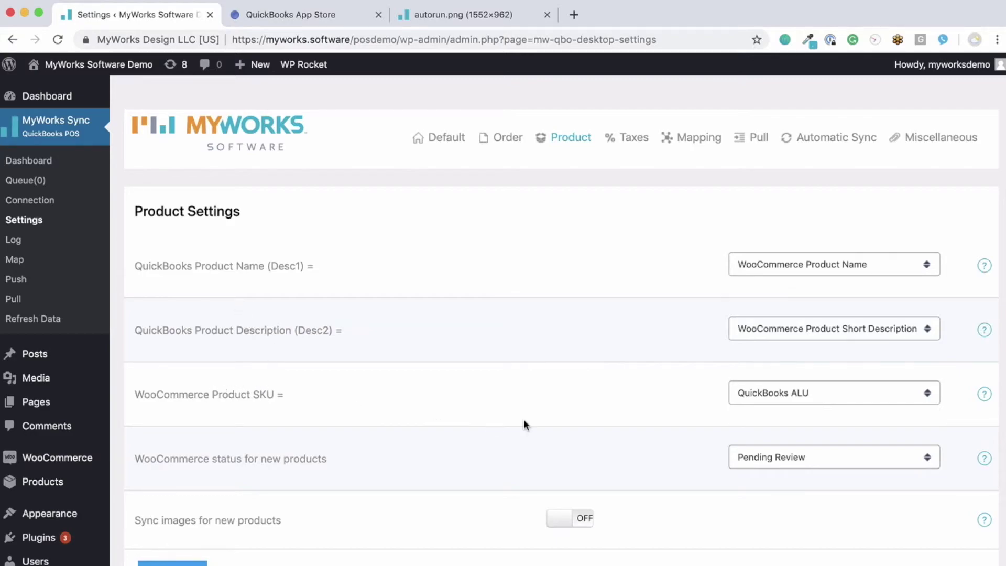
pyautogui.click(769, 394)
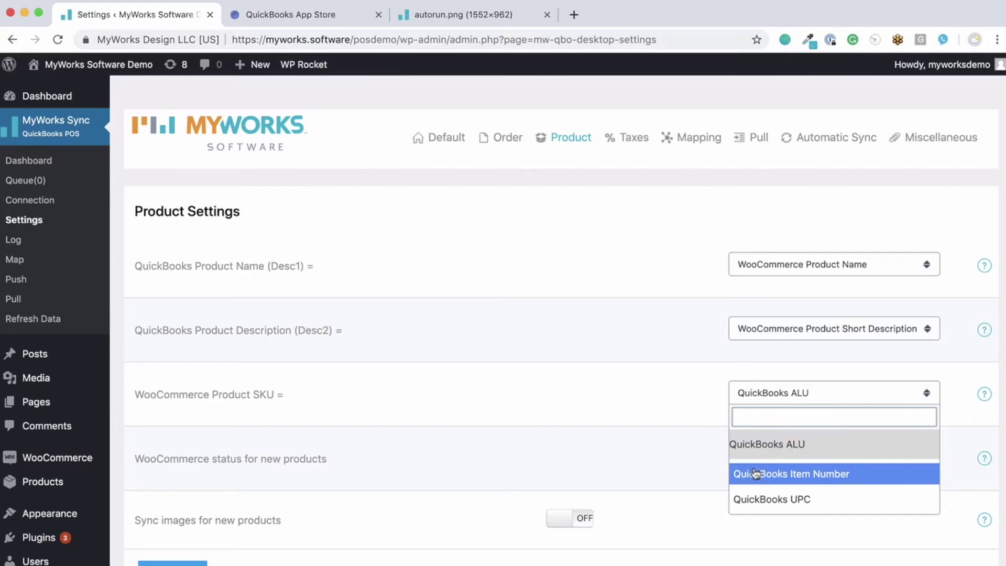
pyautogui.click(549, 399)
pyautogui.scroll(-2, 549, 399)
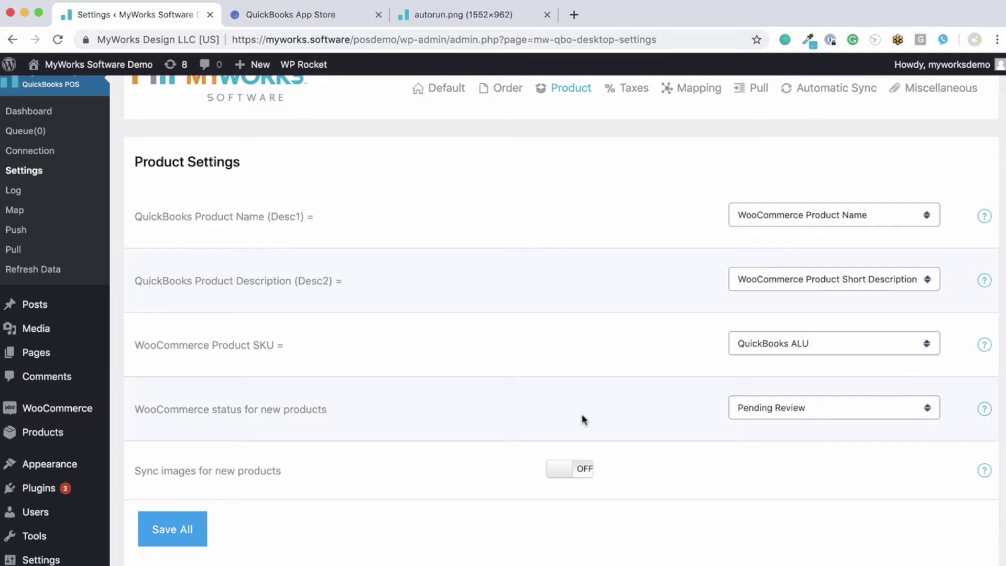
pyautogui.click(776, 414)
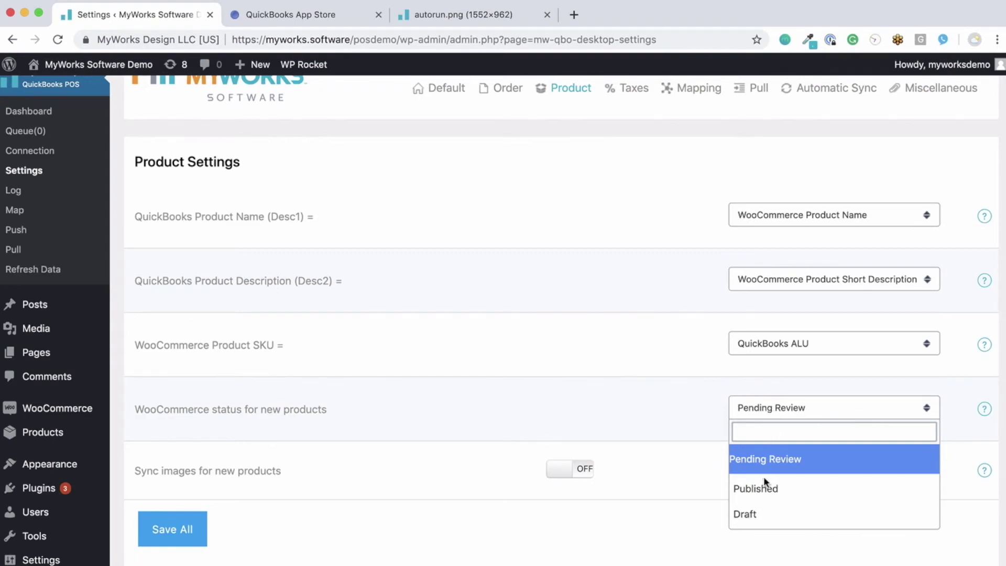
pyautogui.click(669, 479)
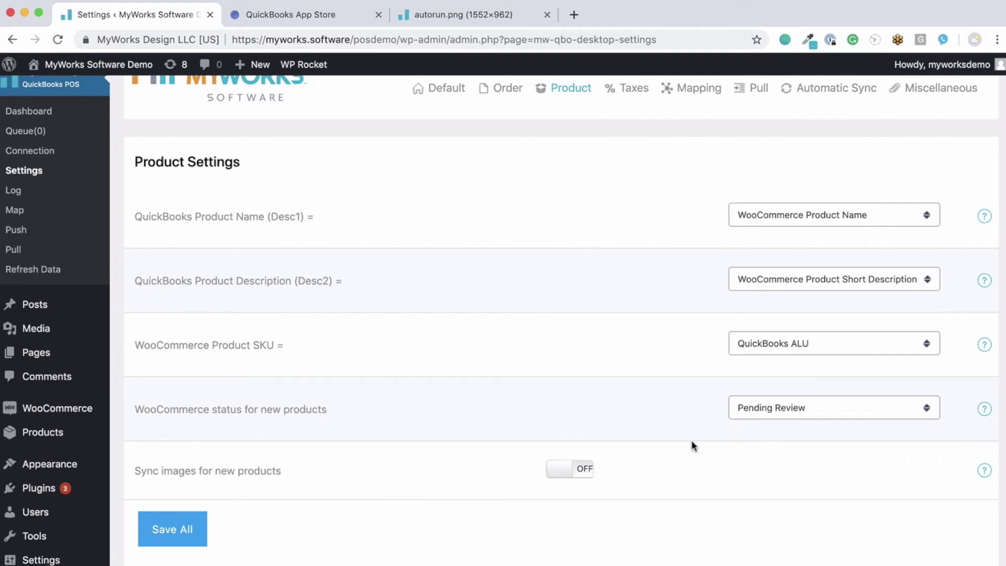
pyautogui.click(584, 471)
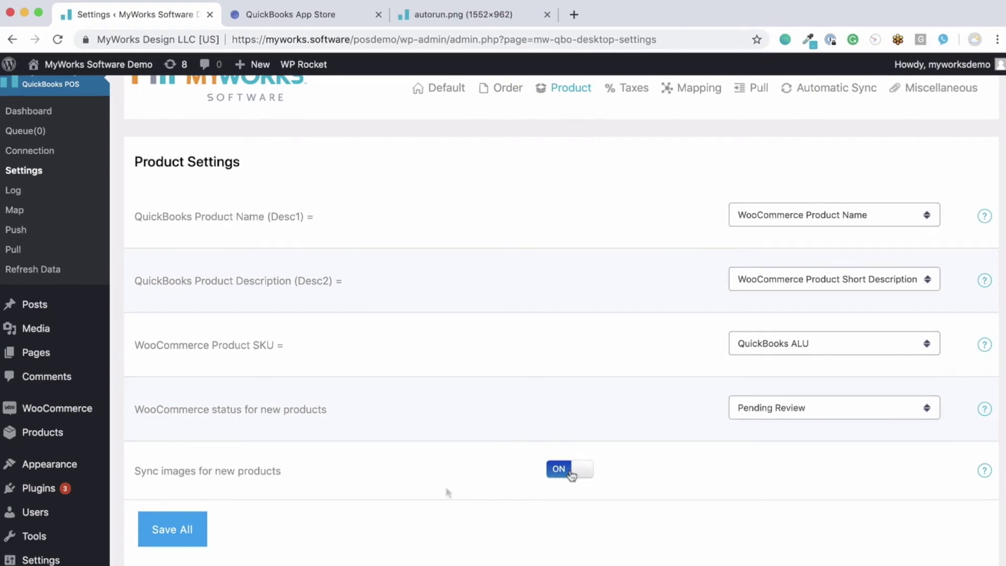
# Open WooCommerce Orders, listing 25 orders marked Synced or Not Synced for QuickBooks.
pyautogui.moveTo(69, 411)
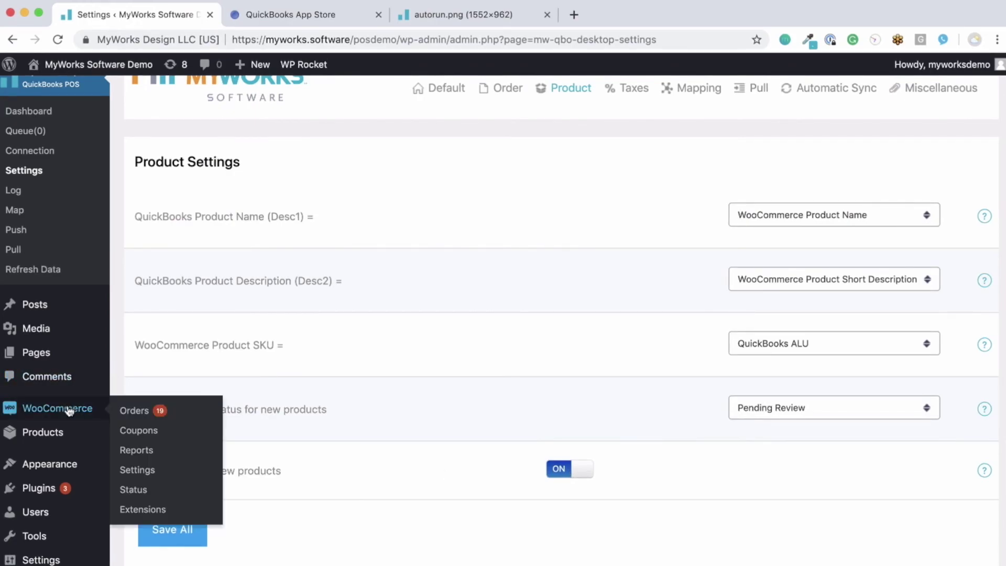
pyautogui.click(155, 413)
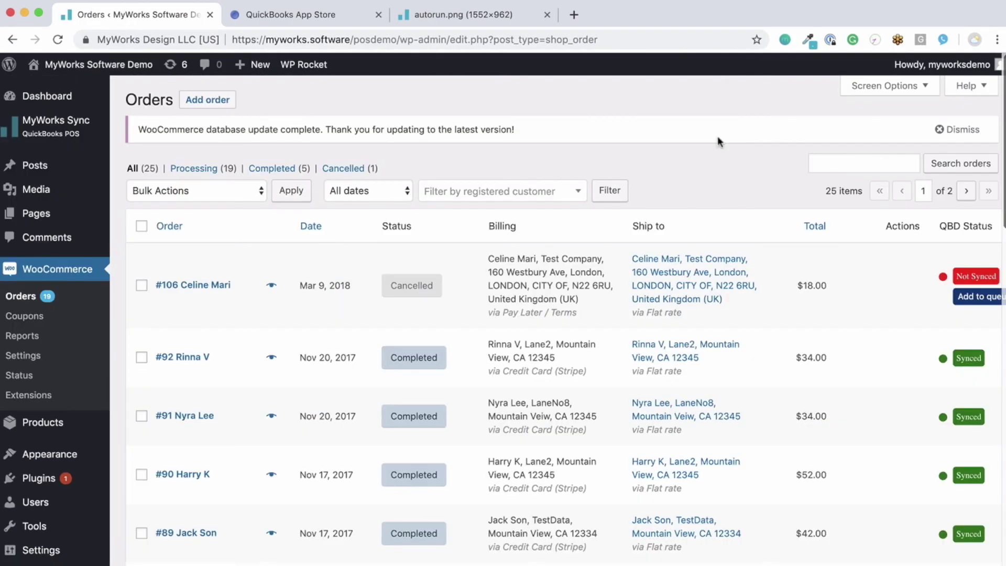